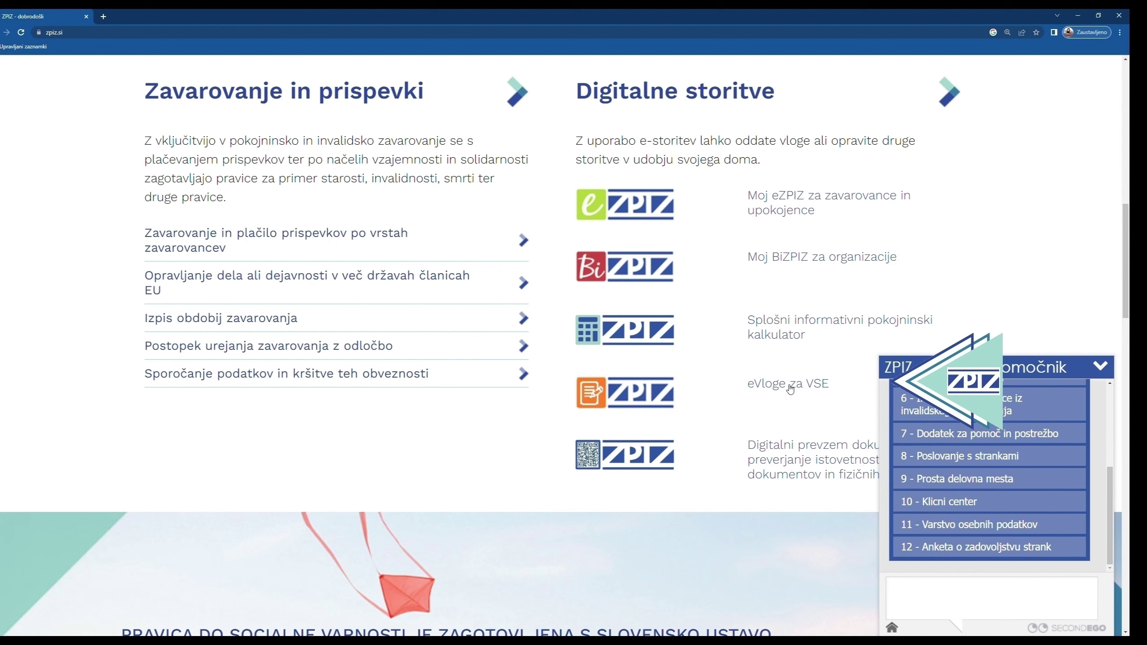
Step: Open the eVloge za VSE service from the Digitalne storitve section on zpiz.si
click(790, 390)
Step: Confirm applying as a natural person and open the insurance periods statement application 10344-3-1-J
click(1106, 374)
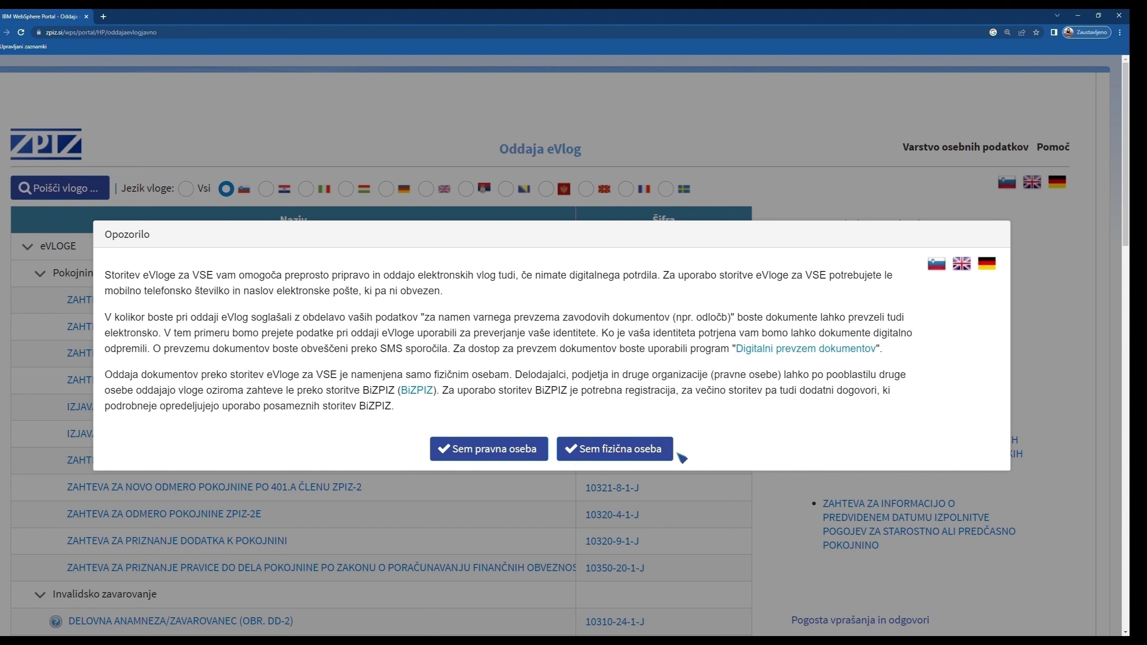
click(626, 449)
scroll(626, 457, down, 8)
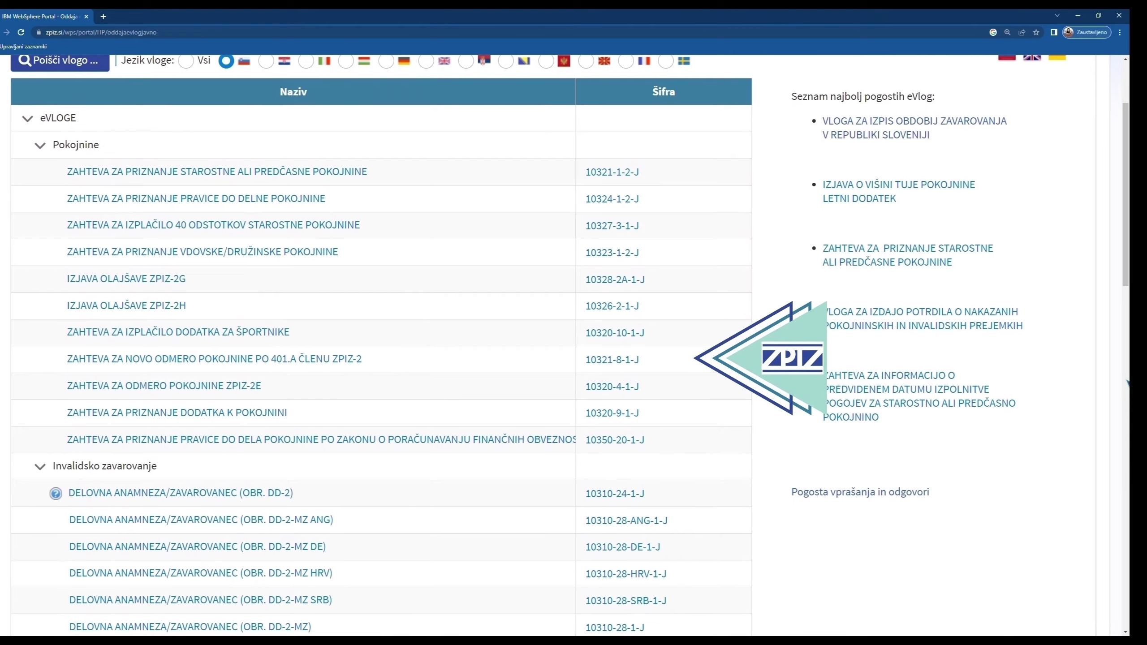
scroll(626, 457, up, 6)
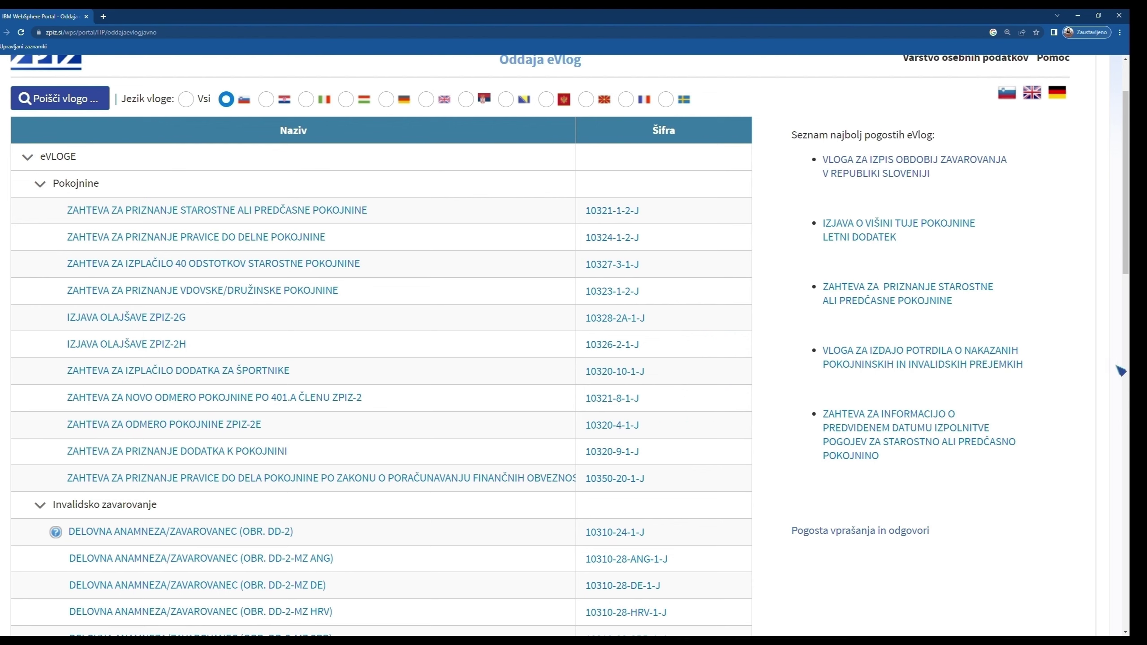
click(885, 164)
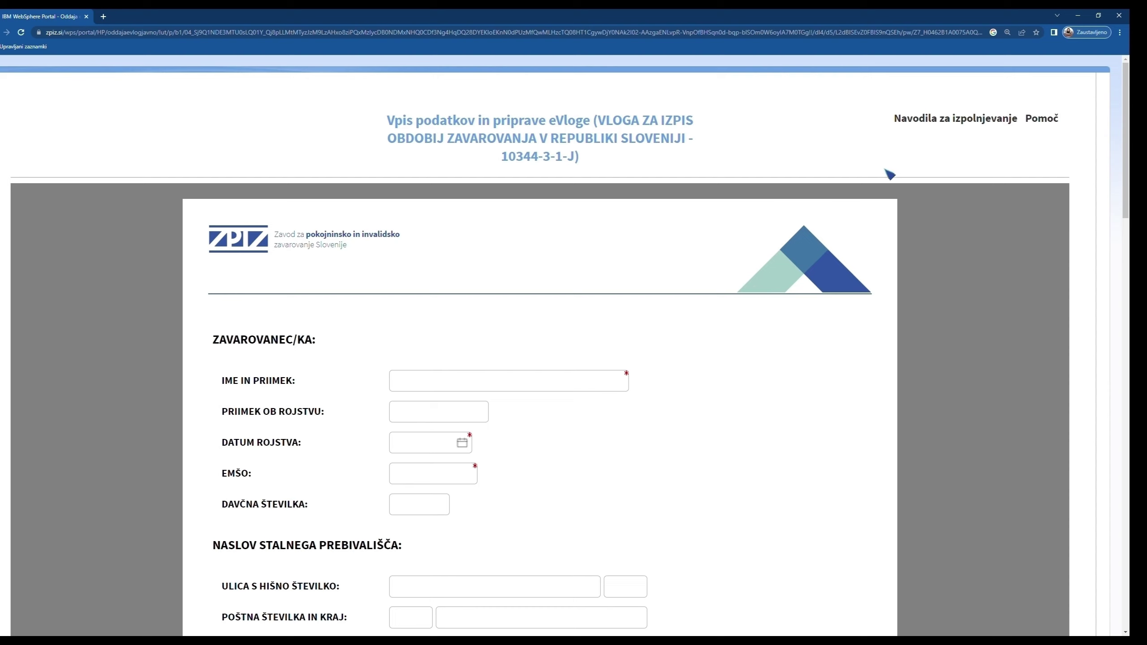
Step: Scroll through the 10344-3-1-J form down to its reference mark, attachments and contact fields
scroll(1101, 359, down, 2)
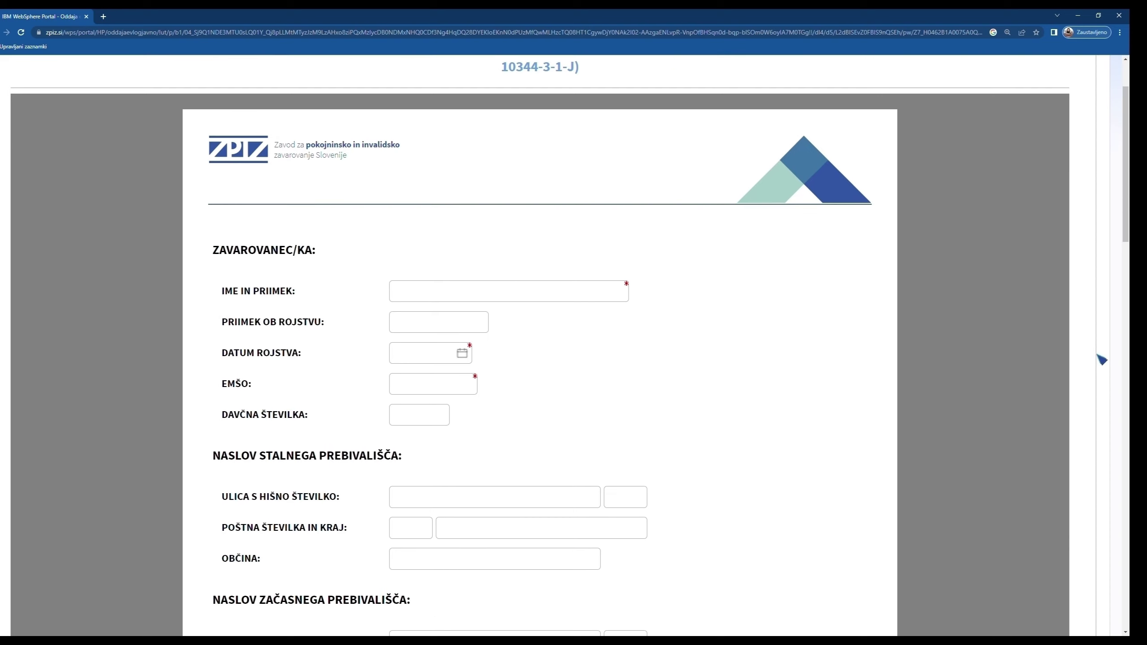
scroll(1101, 360, down, 1)
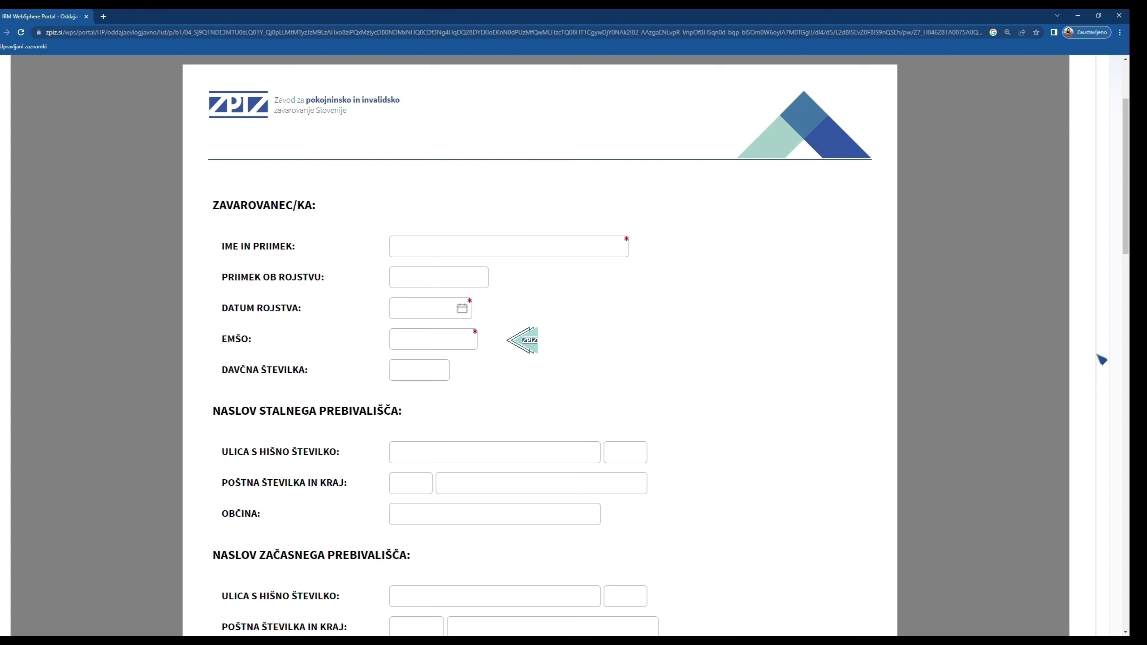
scroll(1101, 359, down, 9)
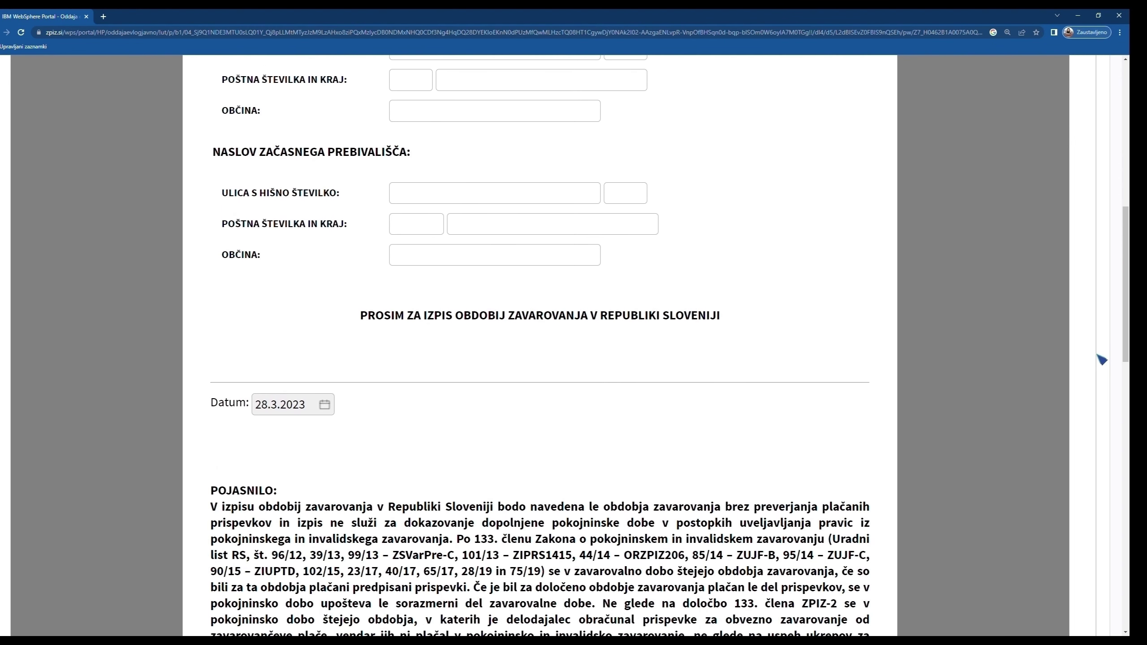
scroll(1101, 359, down, 8)
scroll(1101, 359, down, 5)
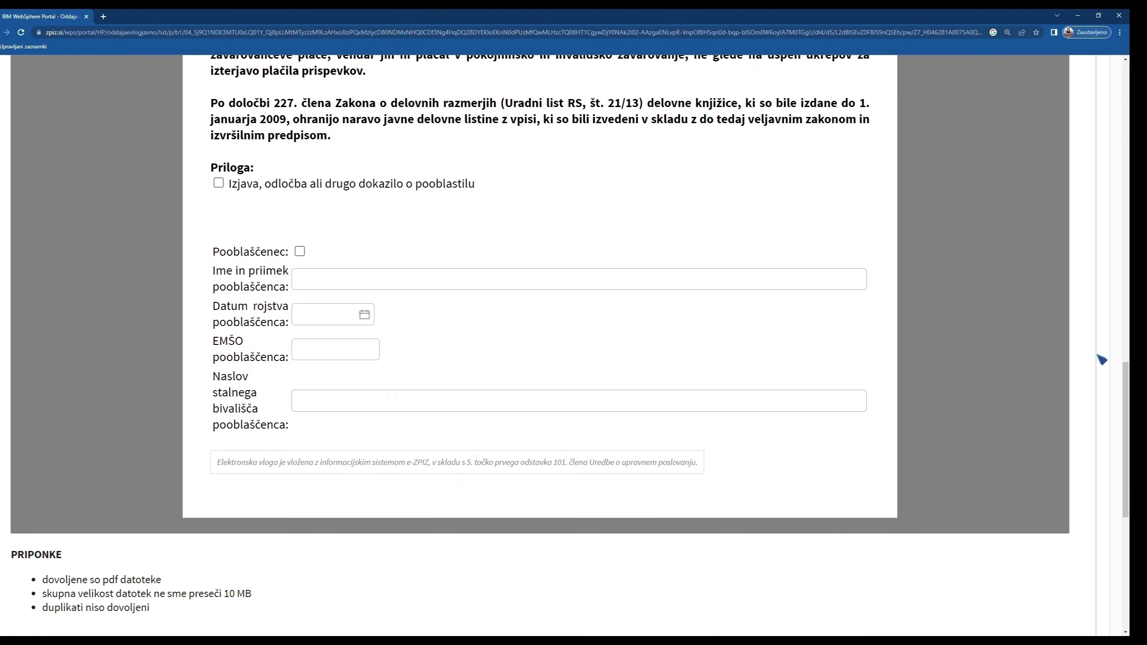
scroll(1102, 360, down, 6)
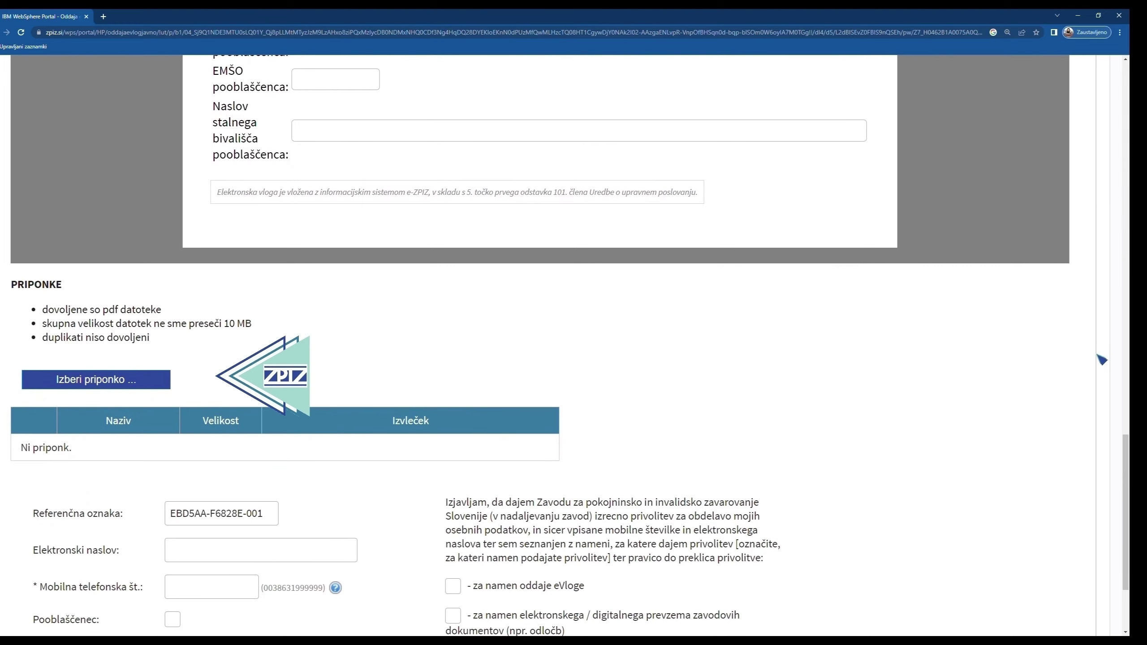
scroll(1102, 360, down, 2)
scroll(1102, 360, down, 1)
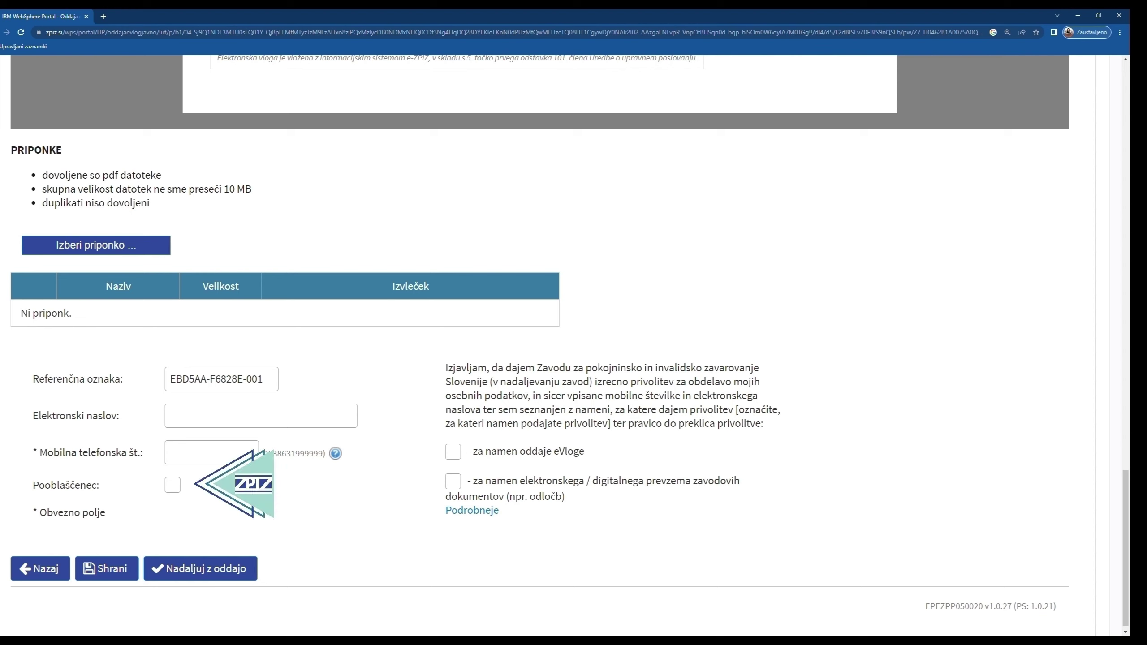
Step: Tick the mobile-number consents for submitting the eVloga and for digital receipt of ZPIZ documents
scroll(1063, 372, up, 9)
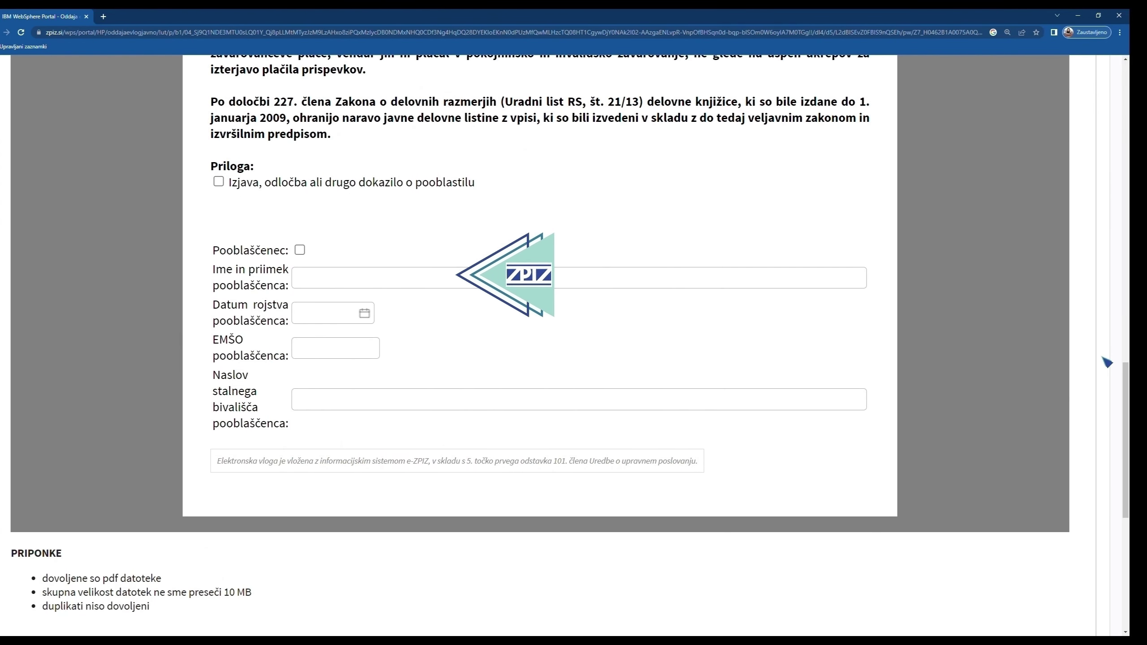
scroll(1106, 363, down, 5)
scroll(1104, 365, down, 4)
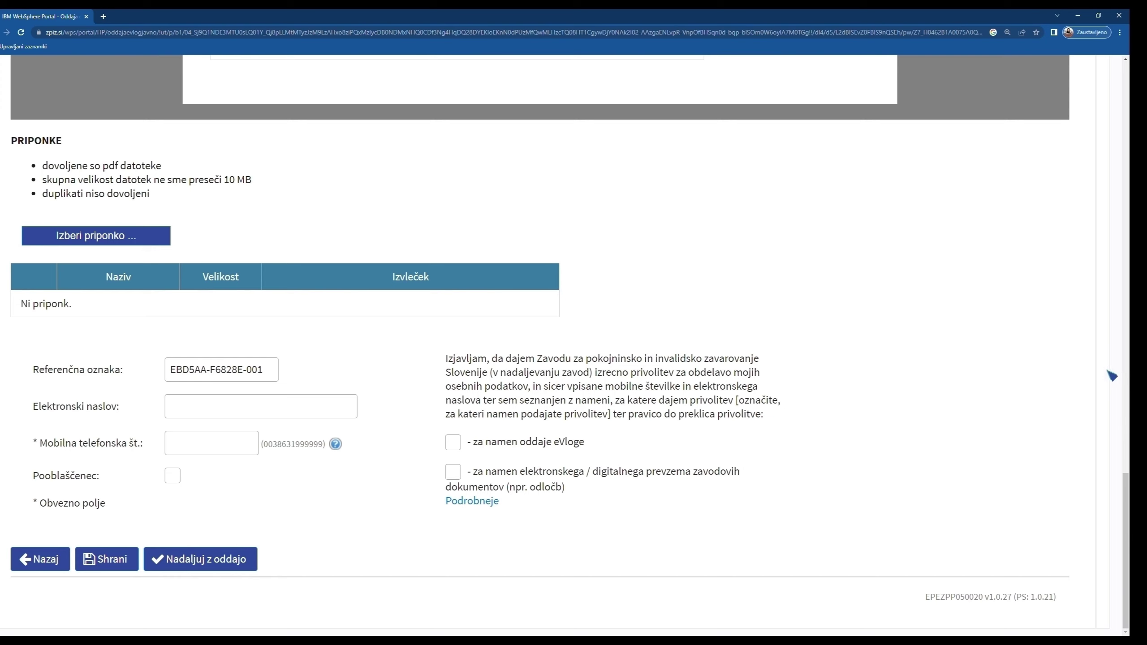
click(454, 442)
click(453, 474)
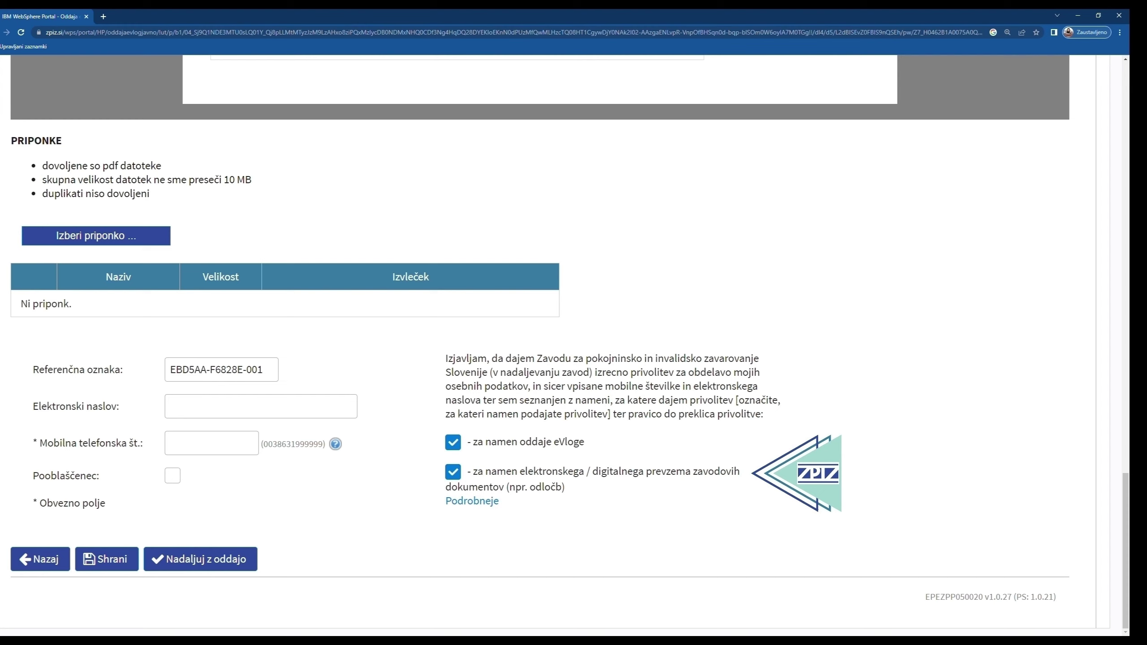
Step: Read the Podrobneje details on mobile-number use, close them, and scroll further down the form
click(470, 504)
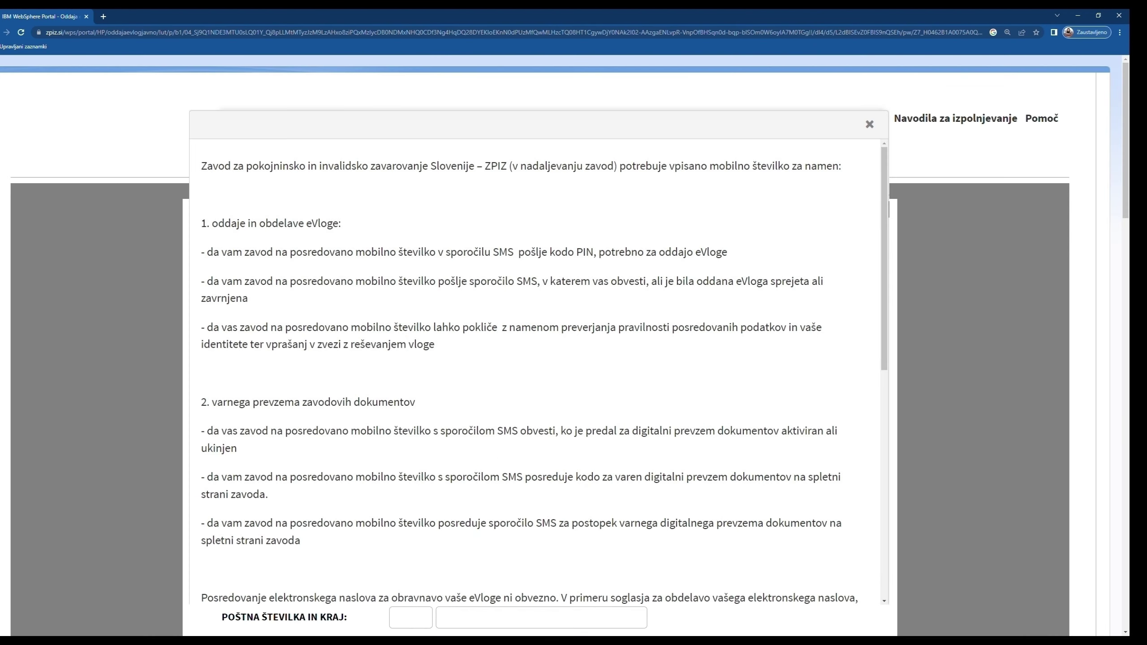
click(869, 124)
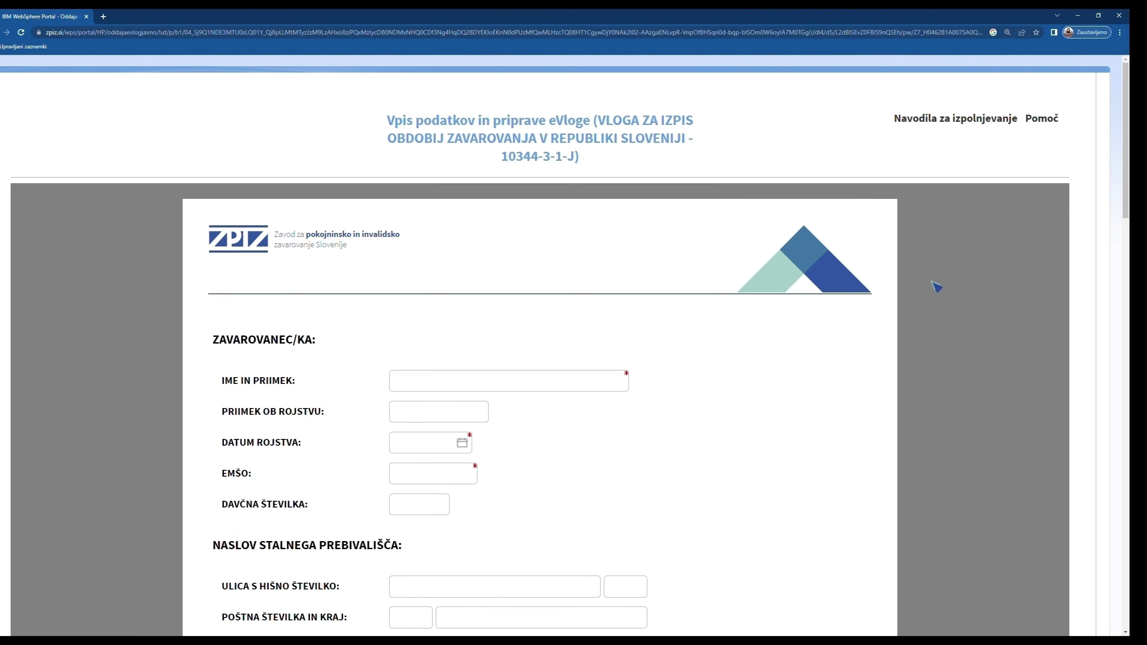
scroll(936, 287, down, 20)
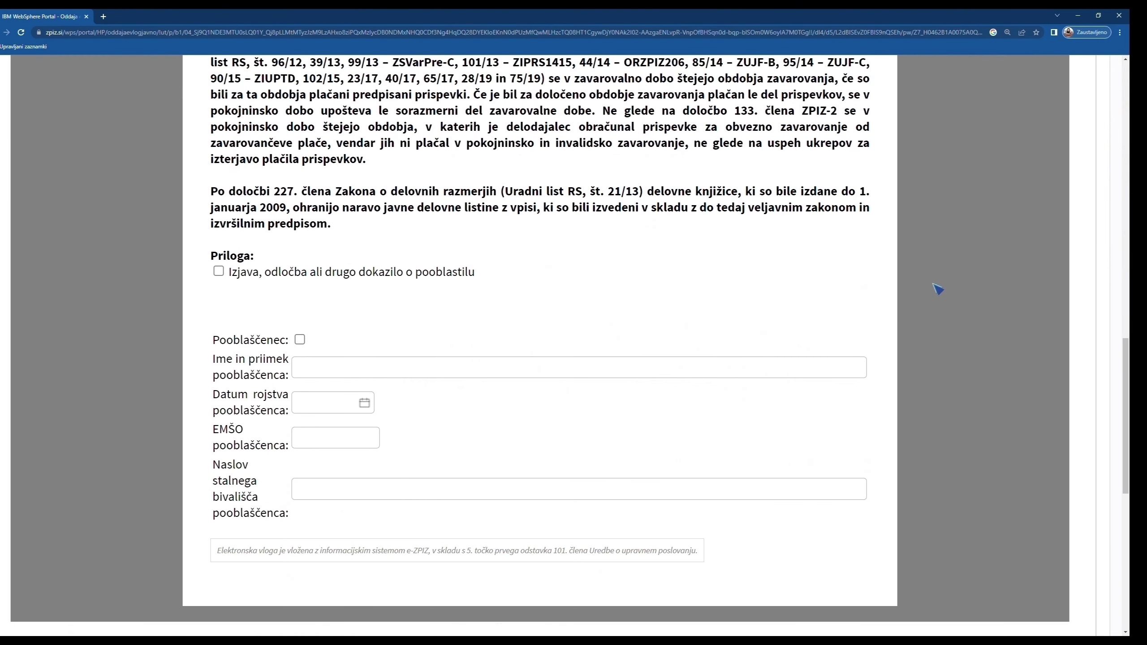
scroll(937, 288, down, 5)
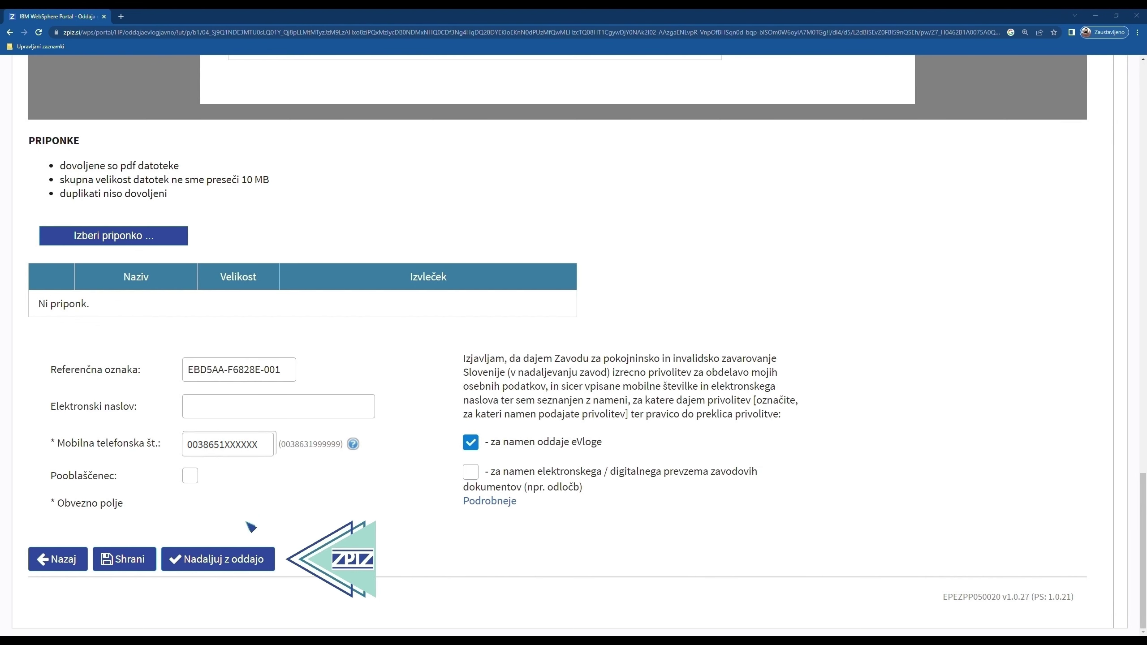
Step: Confirm 'Nadaljuj z oddajo' past the digital-receipt warning to reach the Predogled eVloge preview
click(214, 560)
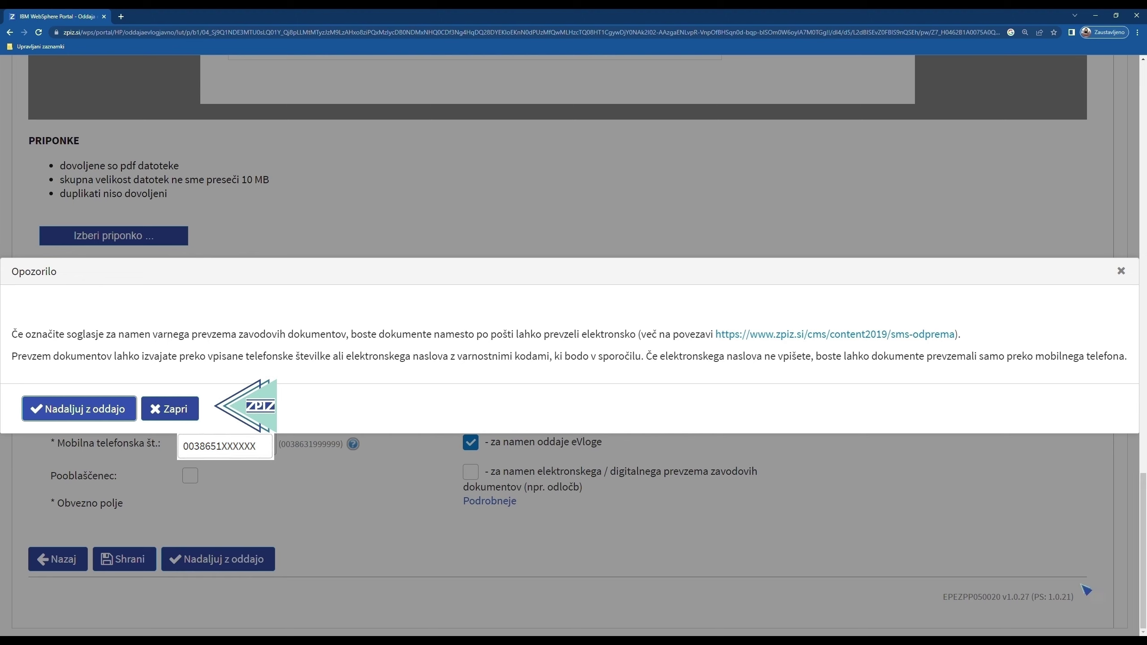
click(175, 415)
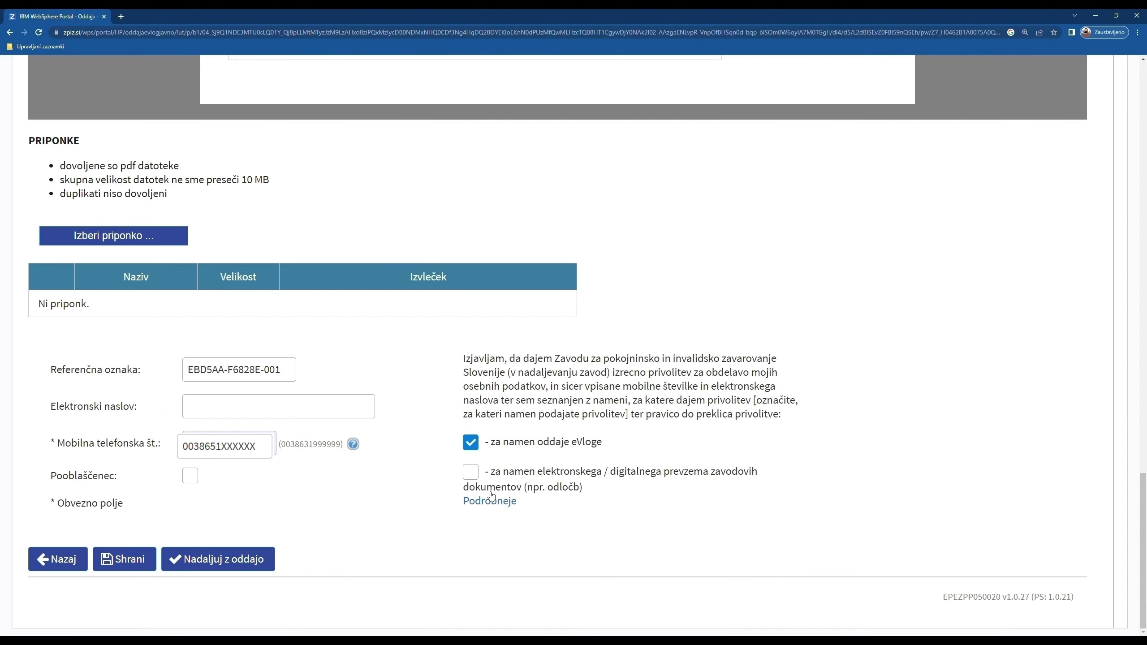
click(471, 474)
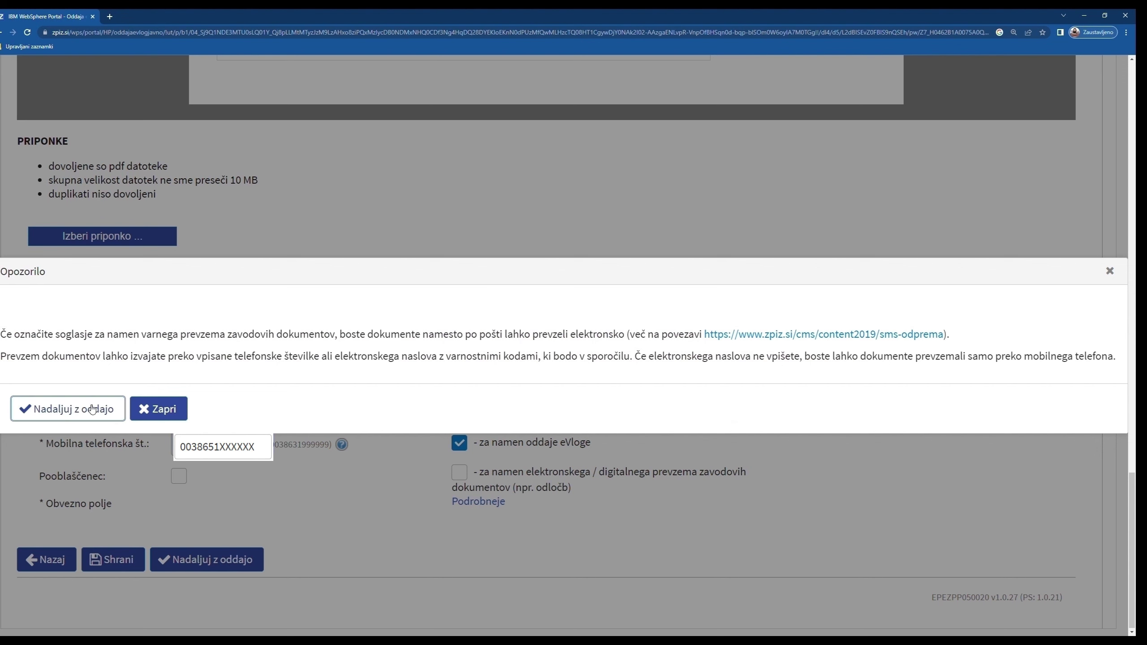
click(69, 410)
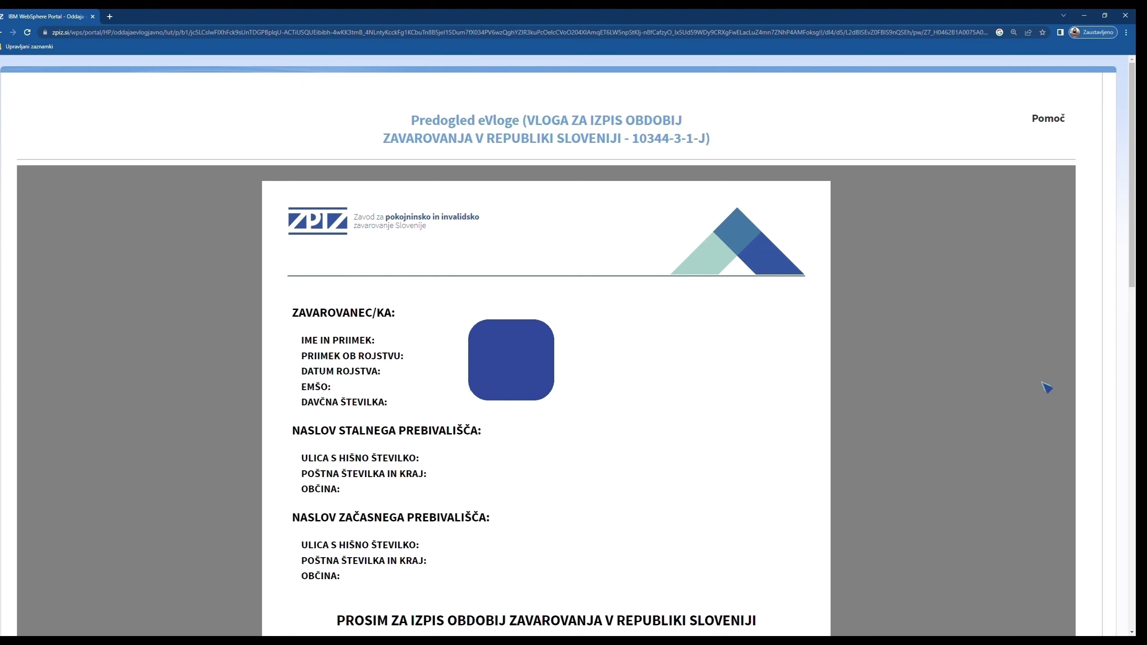
scroll(1054, 381, down, 2)
scroll(1057, 384, down, 15)
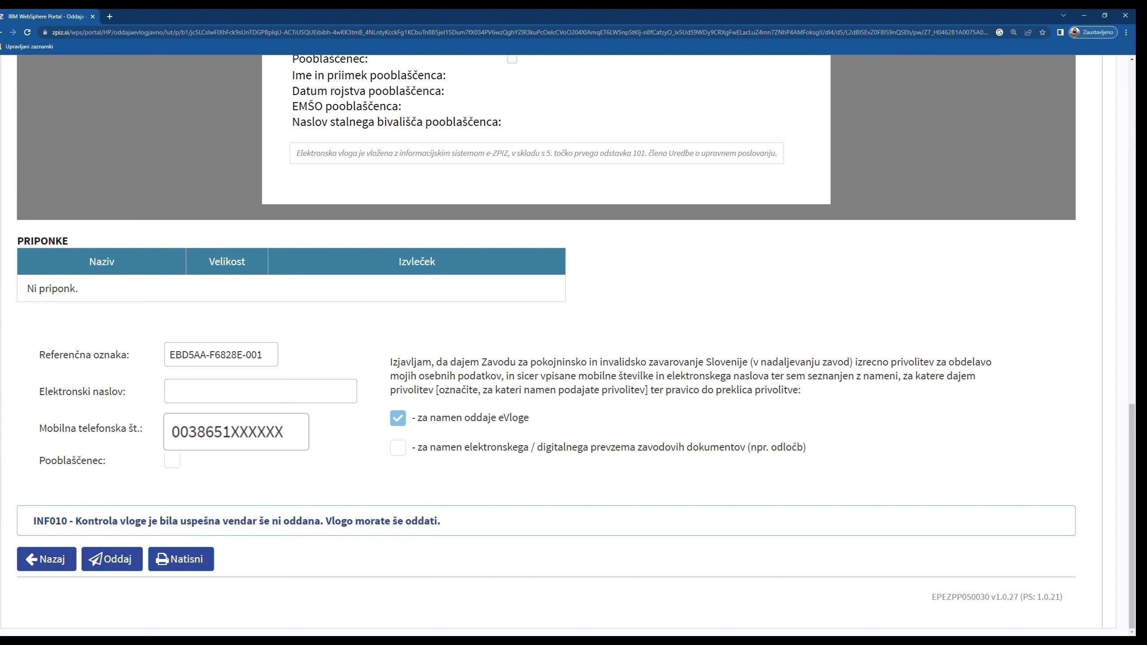
Step: Request the SMS PIN with Oddaj, enter the received PIN, and submit application 10344-3-1-J
click(101, 564)
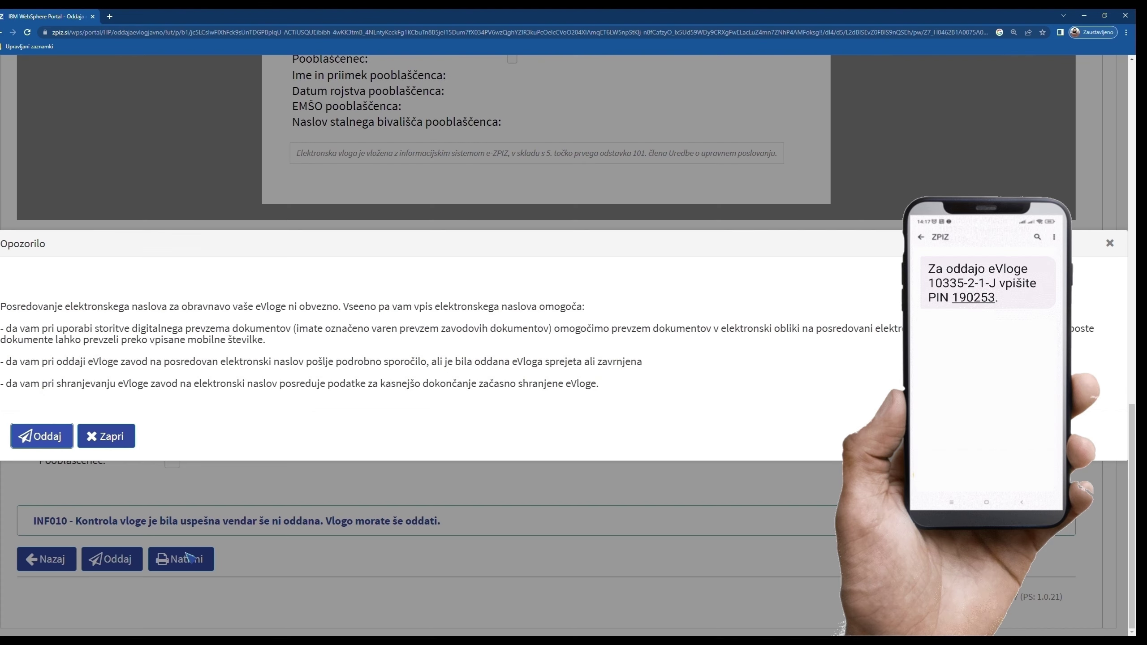
click(49, 446)
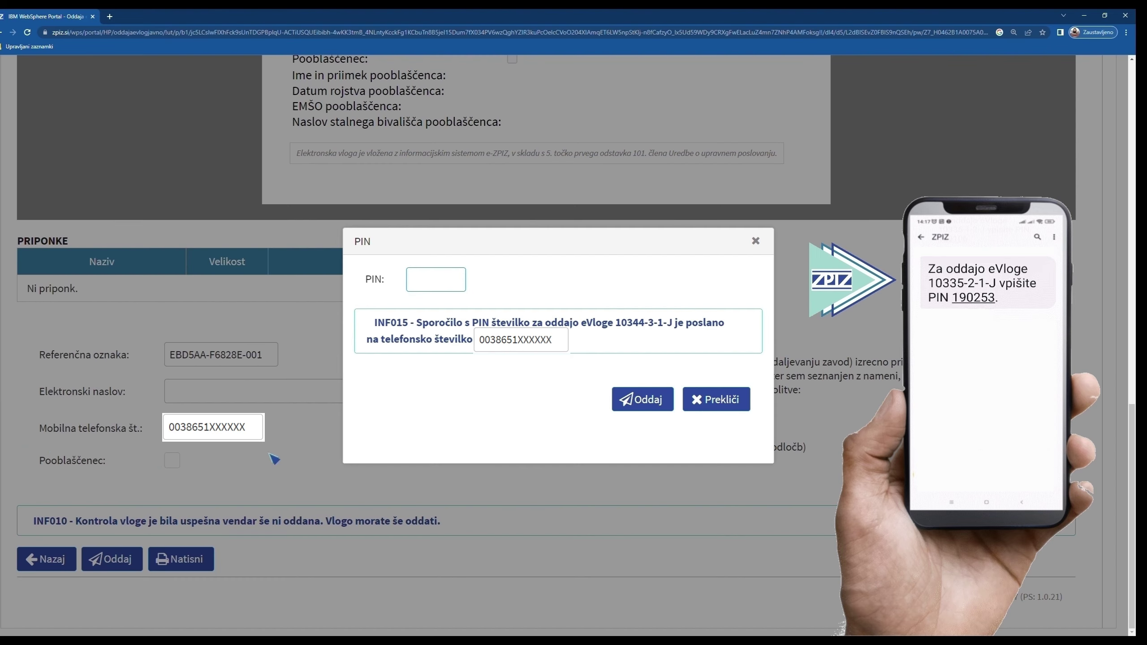
click(425, 283)
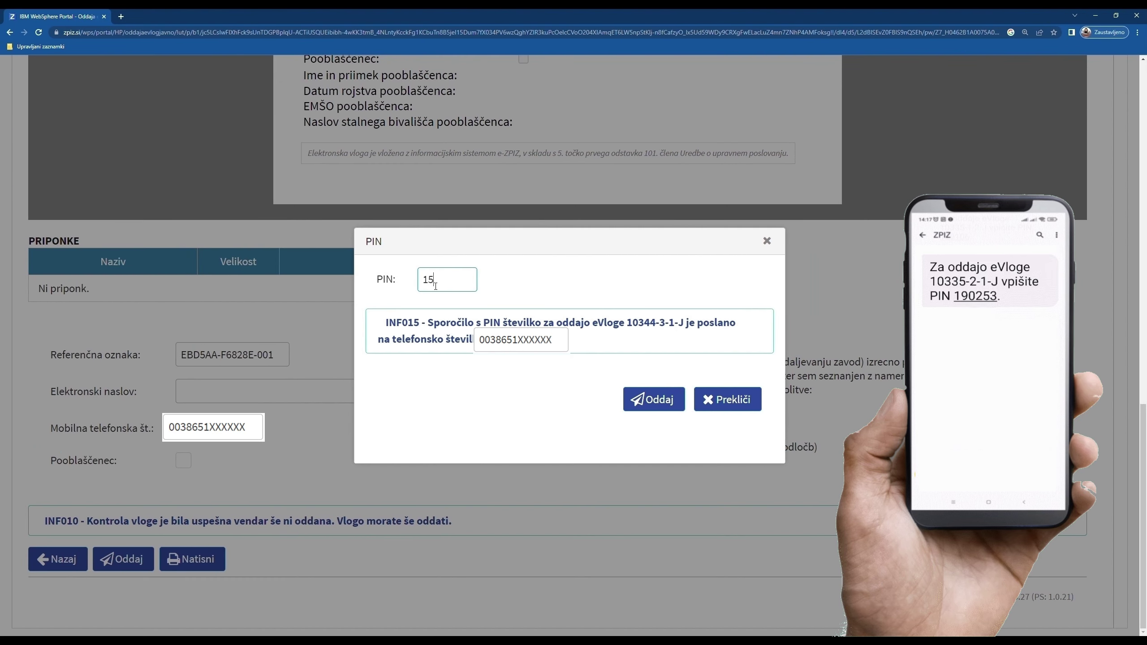
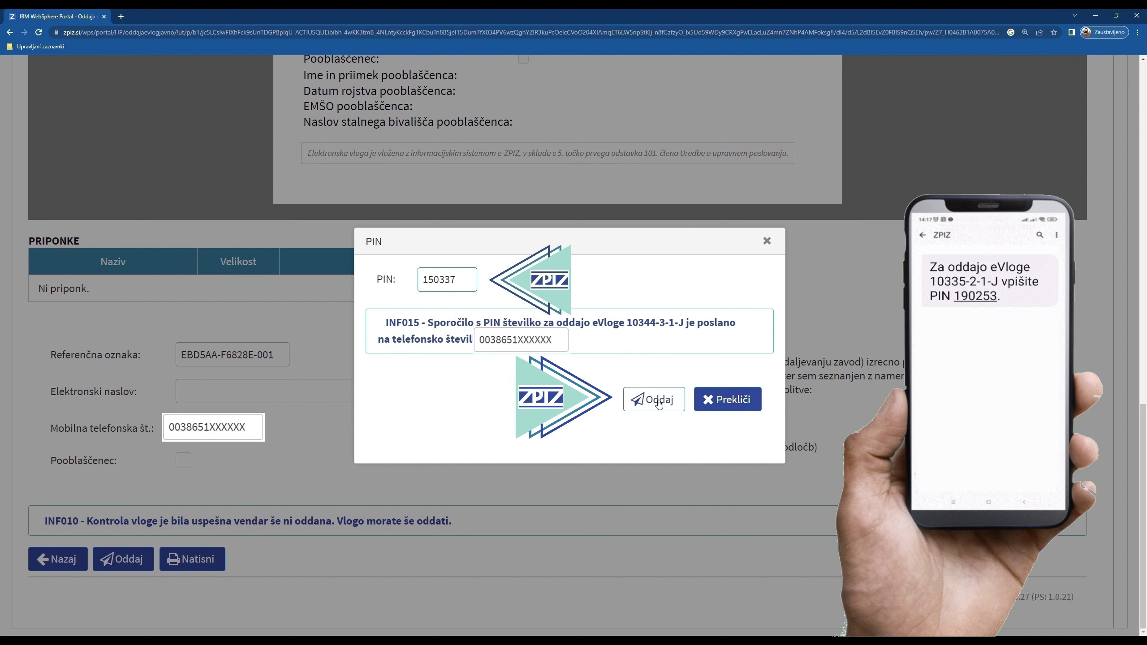
click(659, 402)
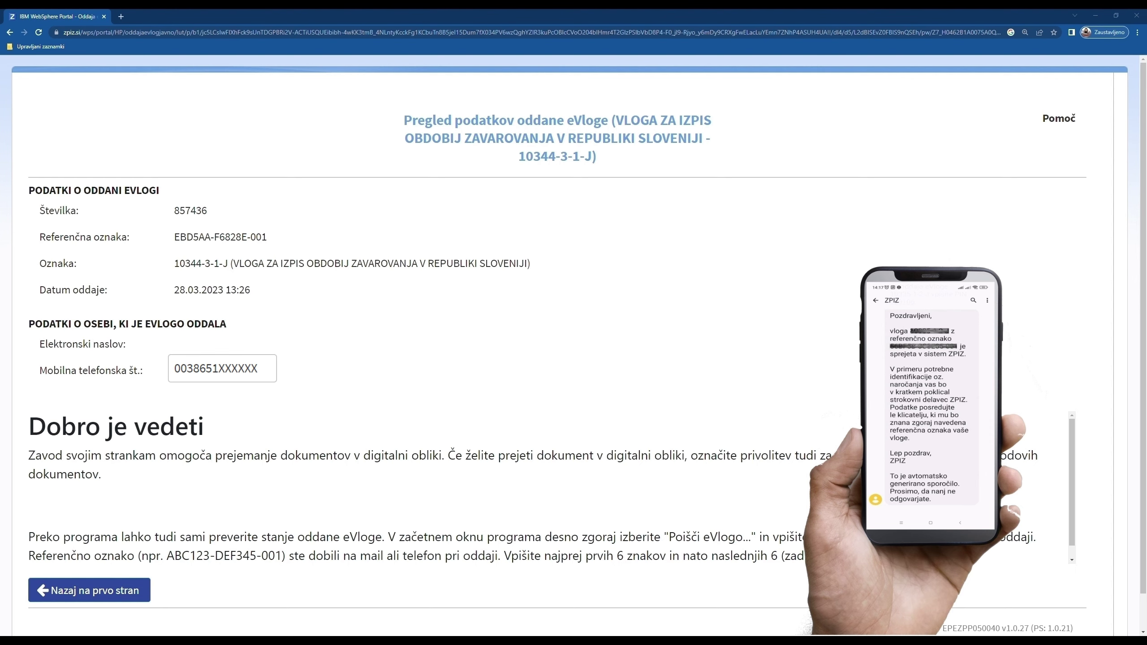
Step: Scroll to the end of the submitted-application overview dated 28.03.2023 13:26
scroll(1138, 339, down, 1)
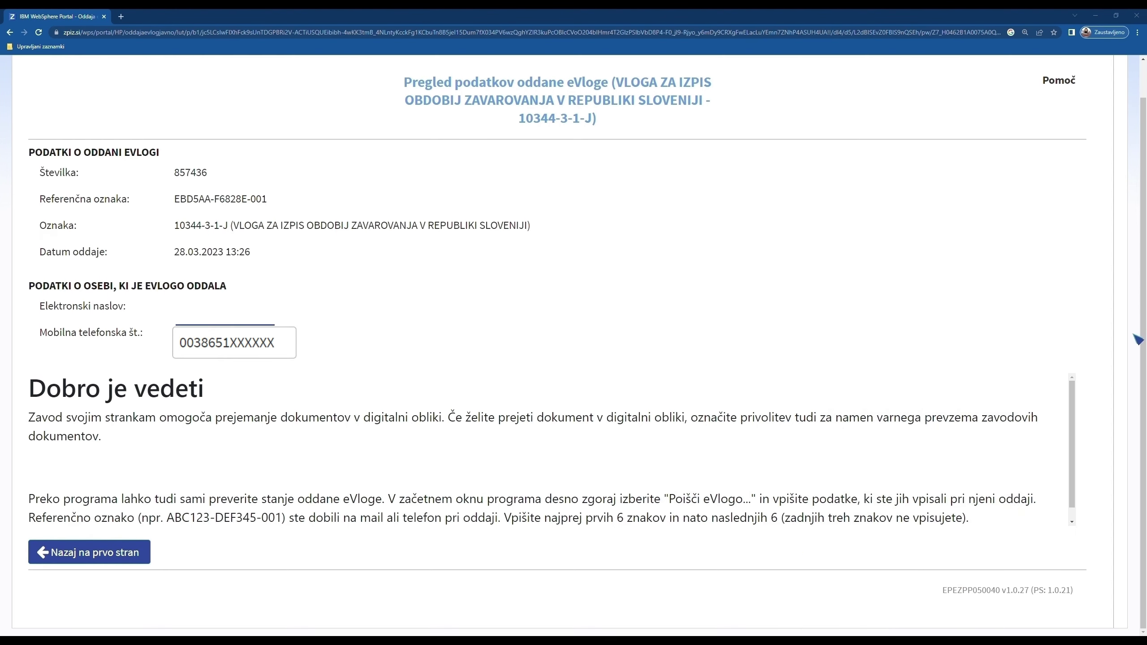